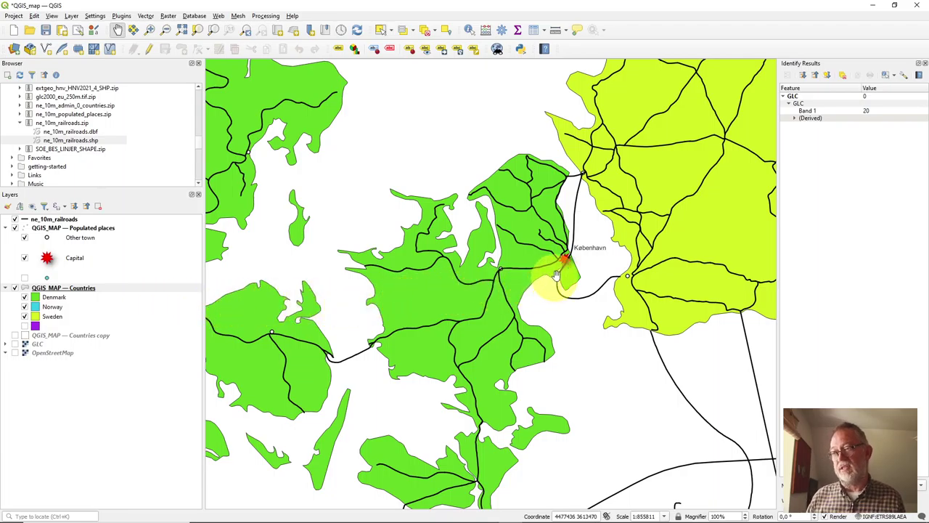
- Zoom the map in closely on Copenhagen and its coastal rail line
scroll(564, 267, up, 1)
scroll(564, 267, up, 1)
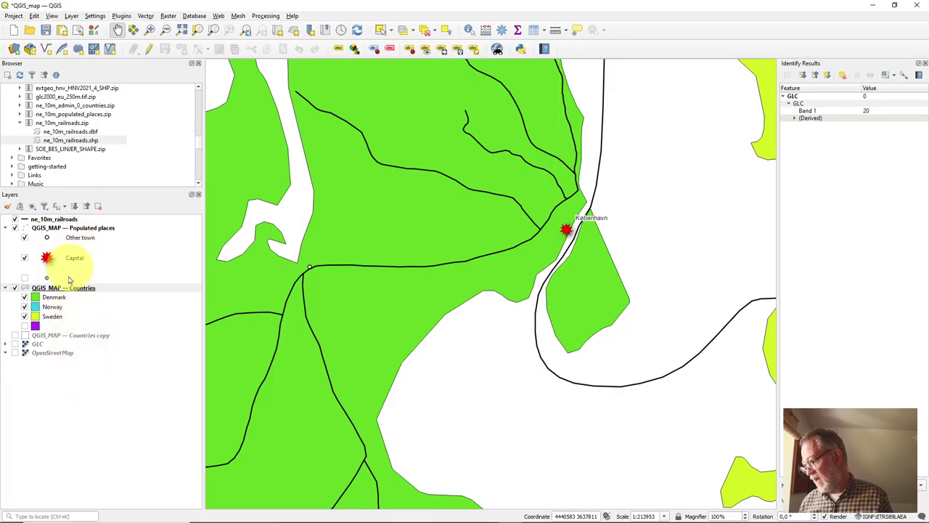
- Put the Countries layer into edit mode and select Denmark's polygon over Copenhagen
click(65, 289)
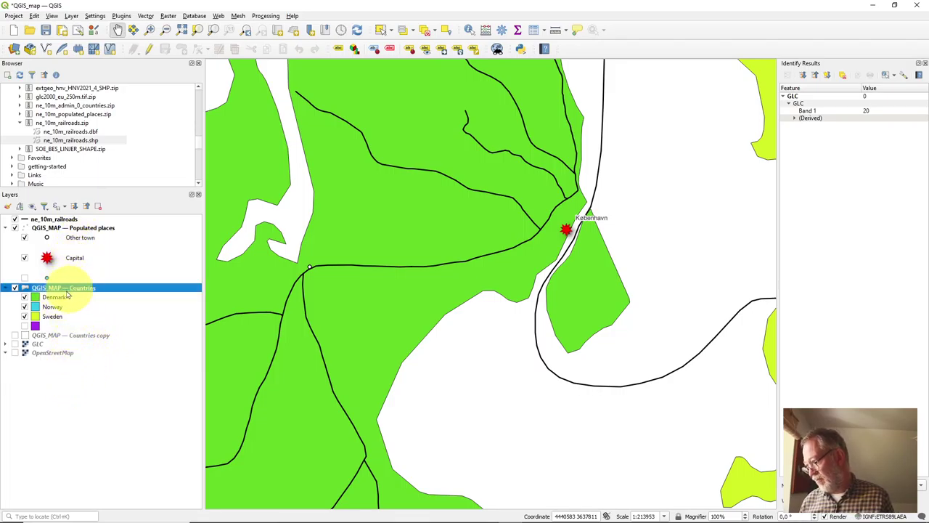
click(150, 52)
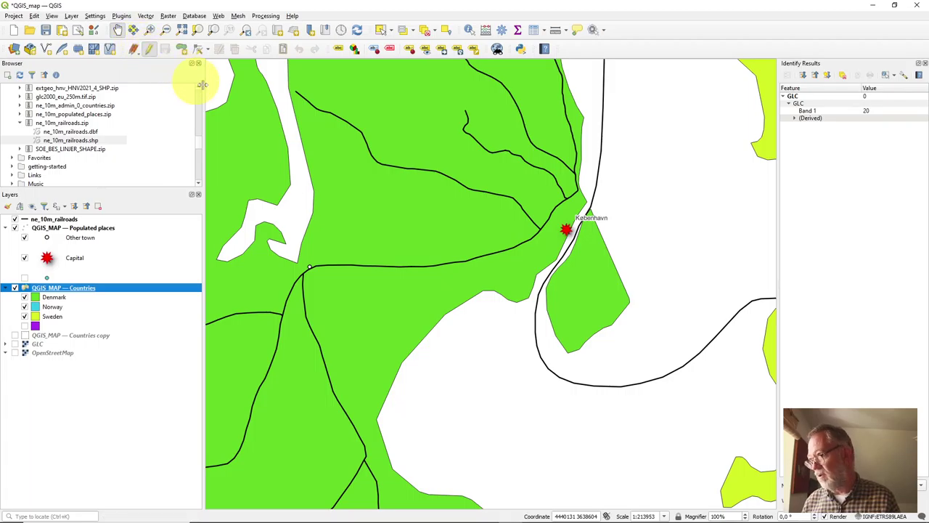
click(381, 30)
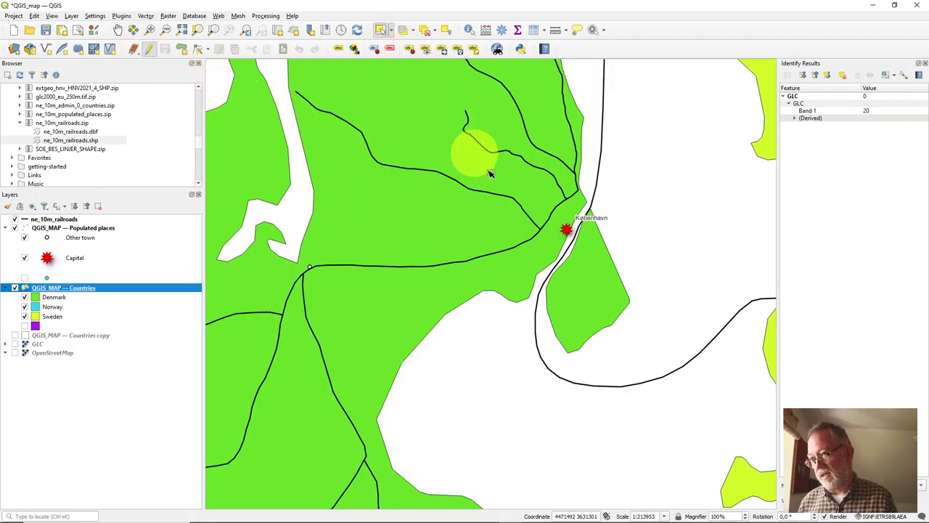
click(608, 296)
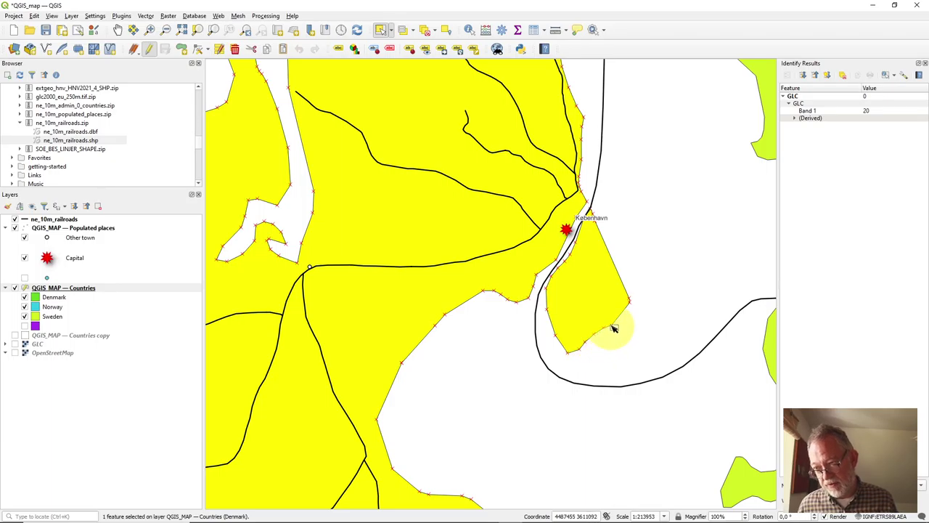
scroll(593, 341, up, 1)
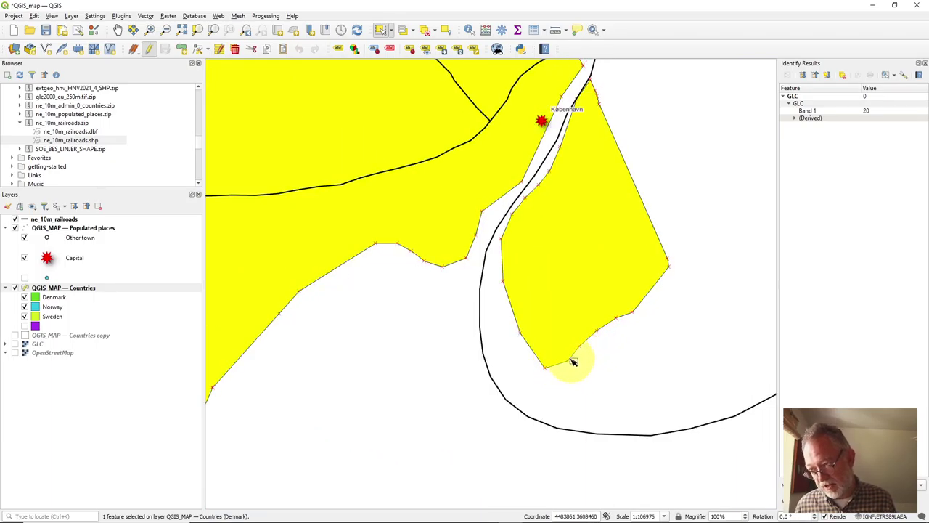
scroll(548, 364, down, 1)
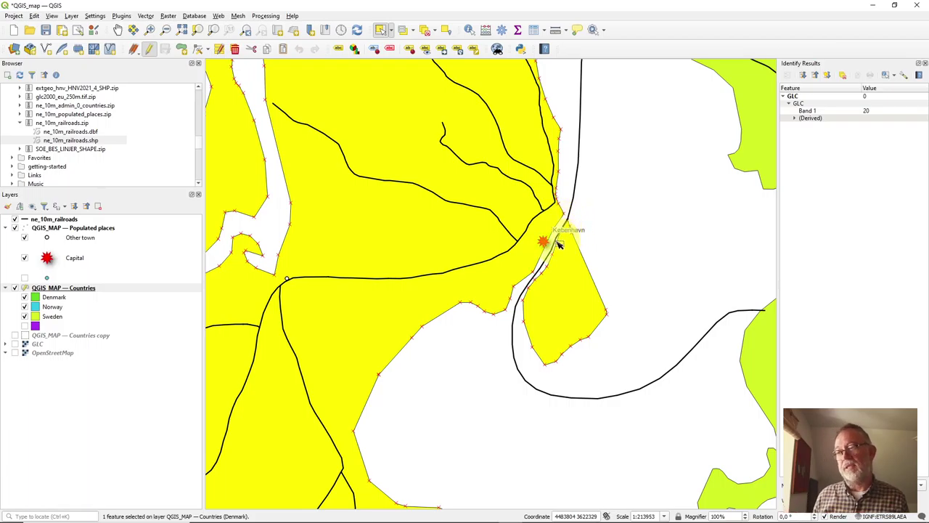
scroll(559, 243, down, 1)
scroll(559, 243, down, 1)
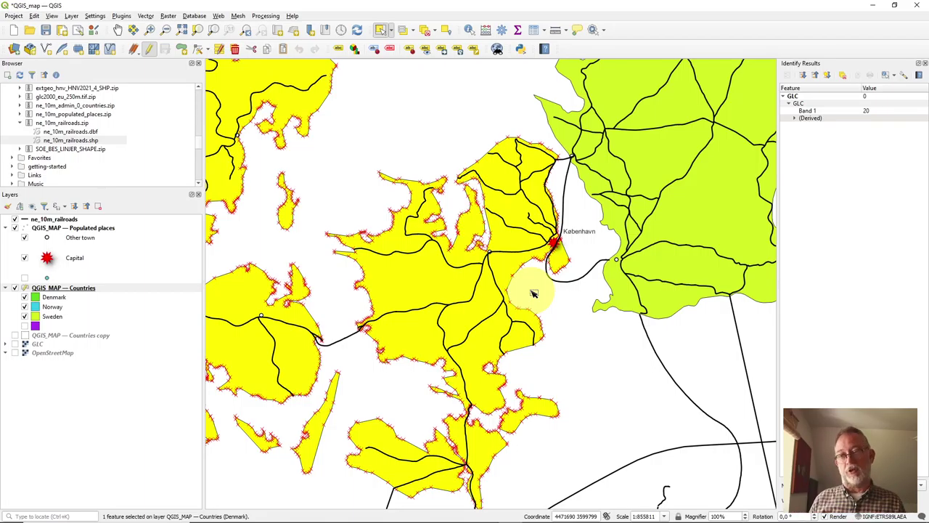
scroll(531, 272, up, 1)
scroll(534, 267, up, 1)
scroll(533, 269, up, 1)
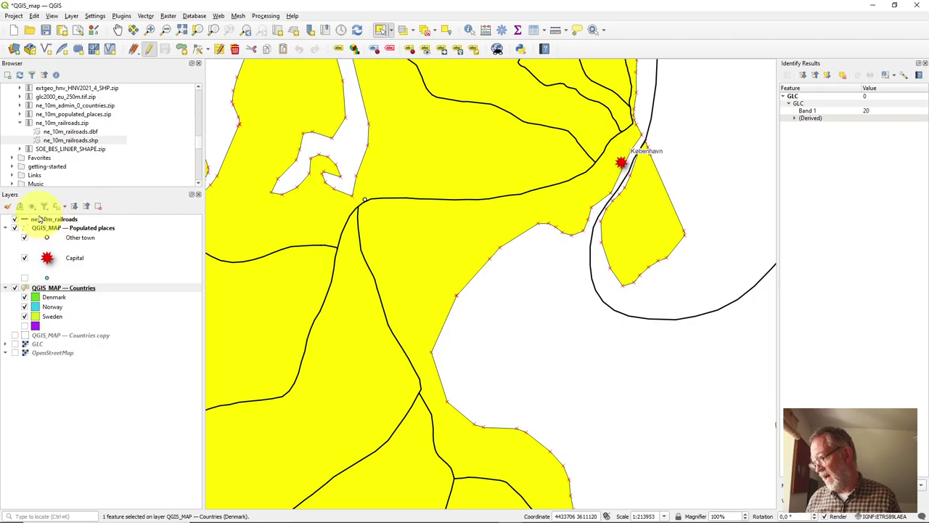
- Put ne_10m_railroads into edit mode and select the rail line past København
click(80, 218)
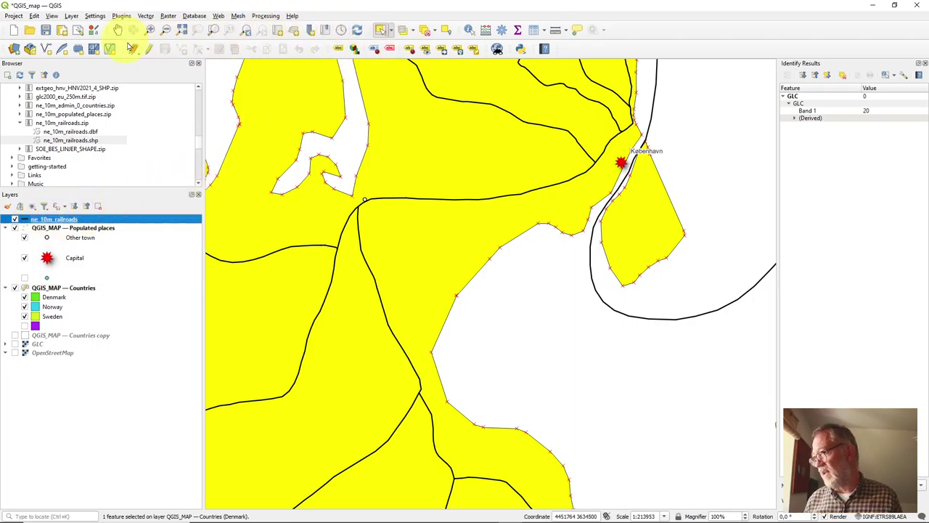
click(149, 50)
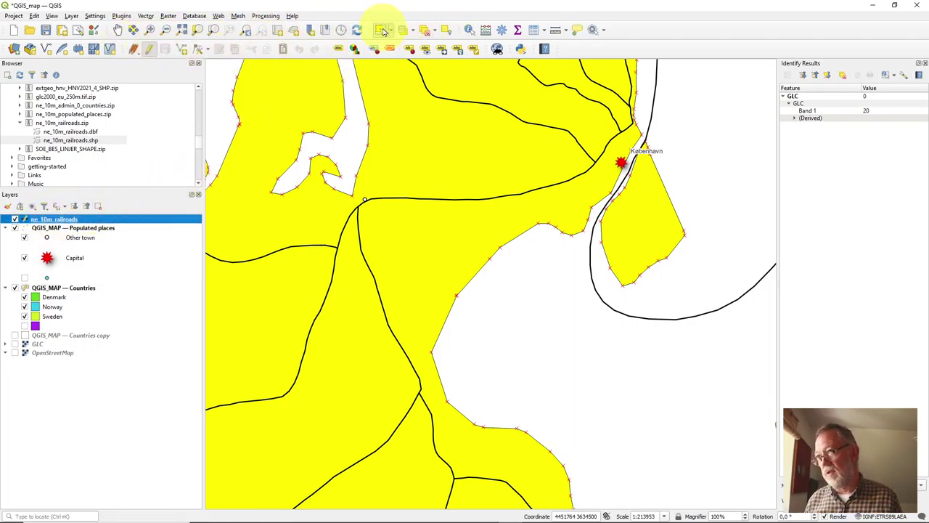
click(625, 314)
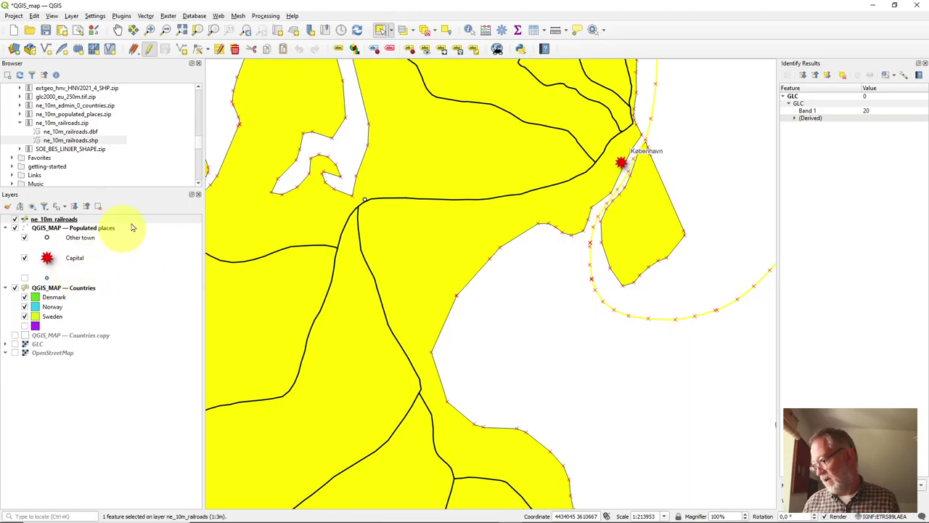
- Identify Denmark on the Countries layer to list its name and population estimate
click(468, 30)
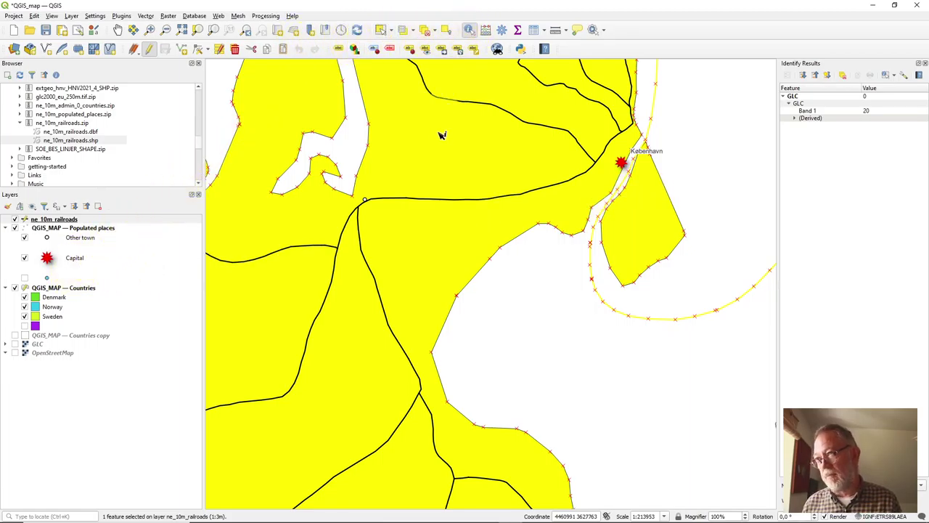
click(87, 287)
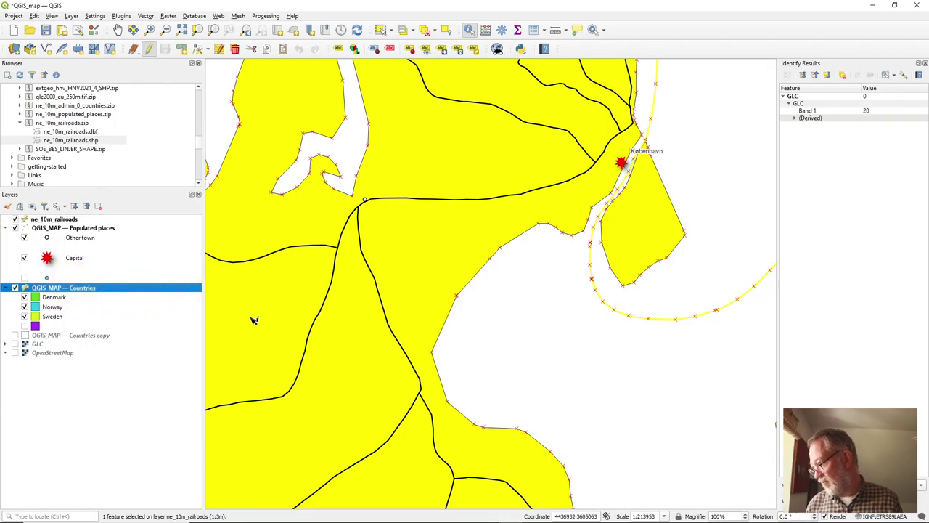
click(439, 248)
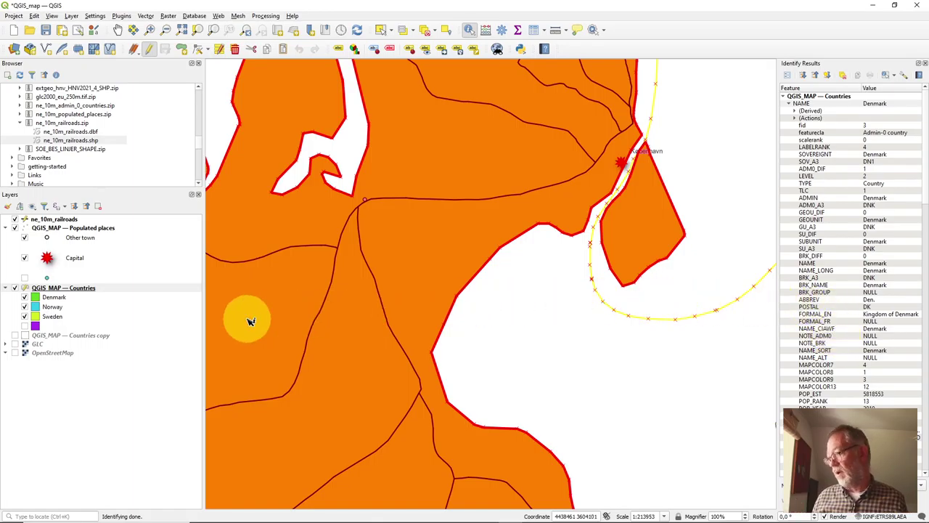
- Open the Countries attribute table and stop editing the Countries layer
right_click(78, 289)
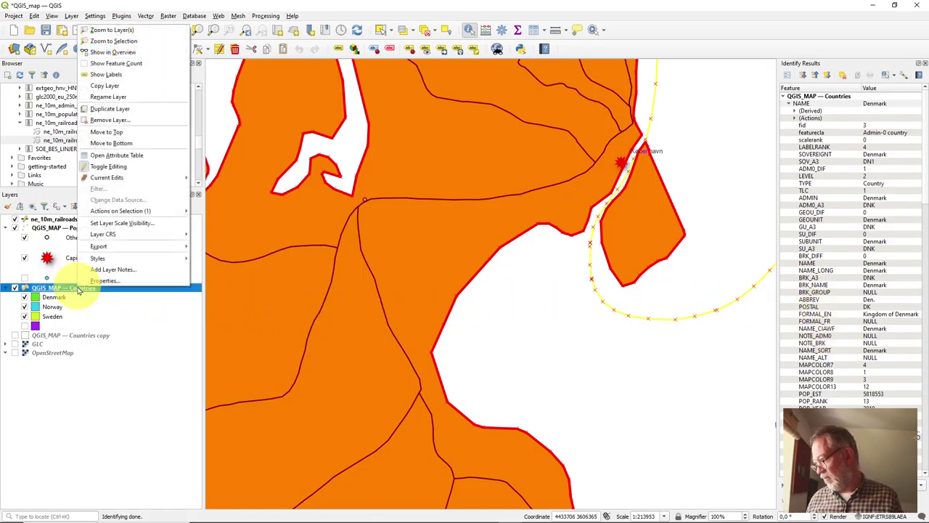
click(130, 157)
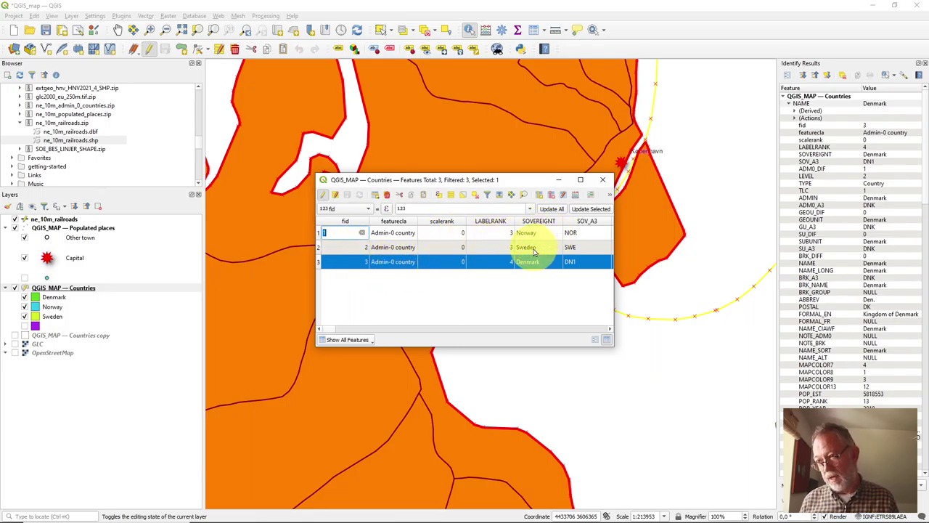
scroll(697, 265, down, 3)
scroll(627, 209, down, 1)
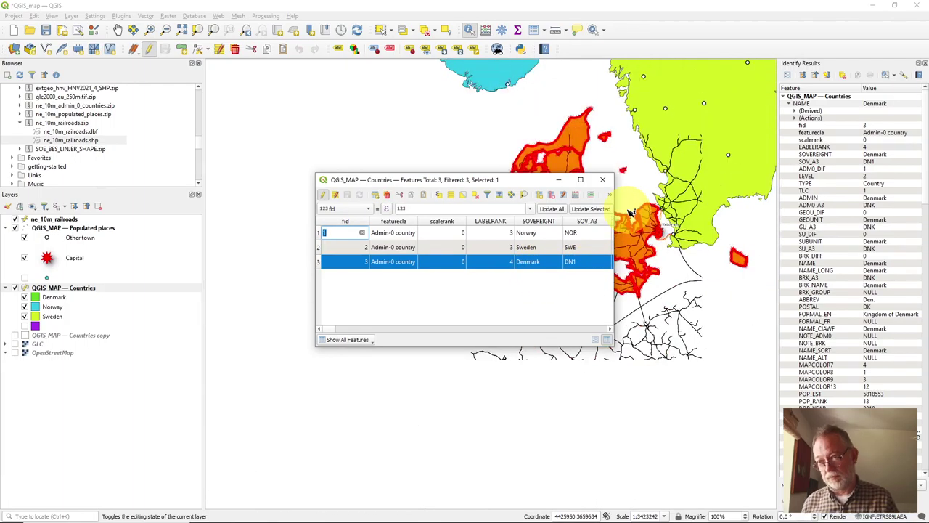
click(22, 288)
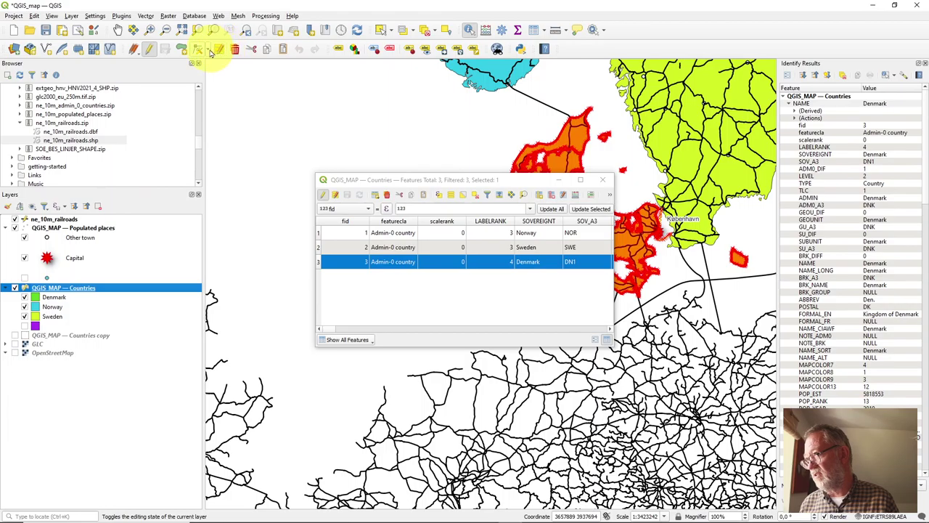
click(148, 51)
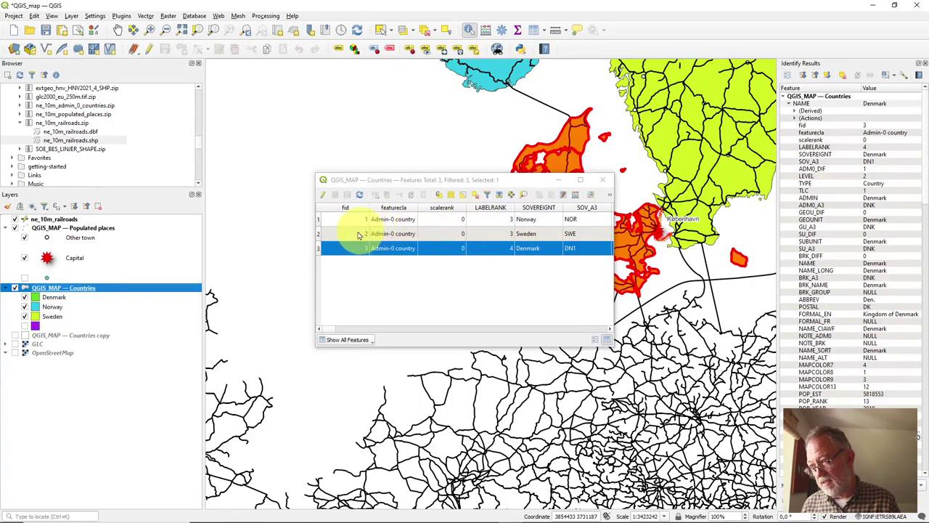
- Review the Sweden, Norway and Denmark rows, leave Denmark selected, and close the table
click(317, 233)
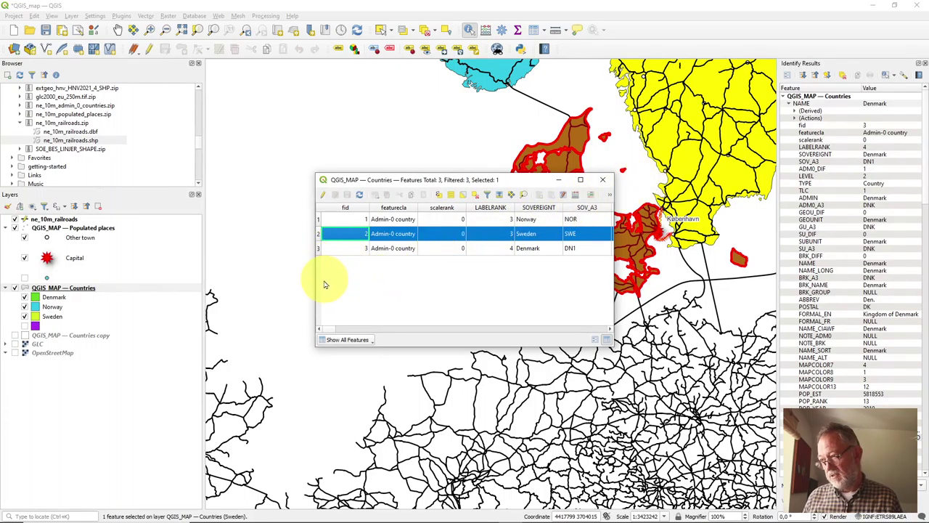
drag(315, 281, 168, 278)
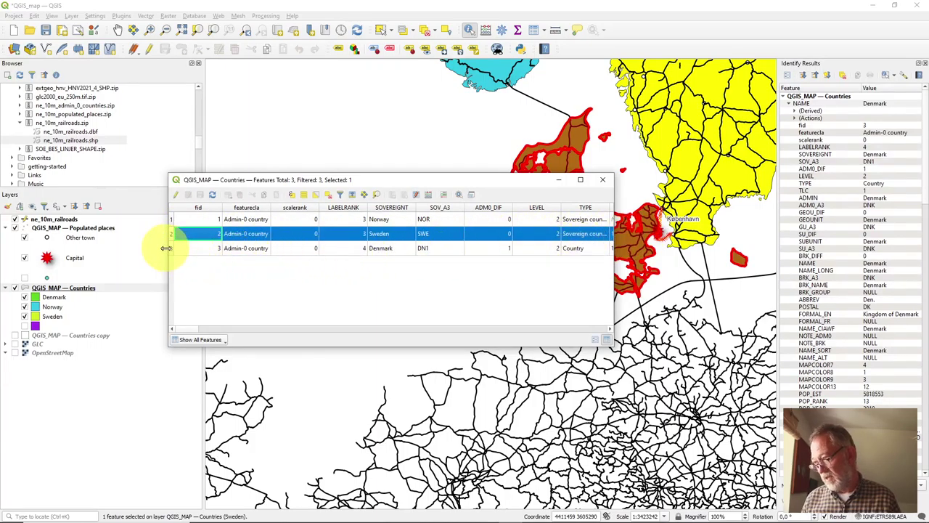
click(173, 248)
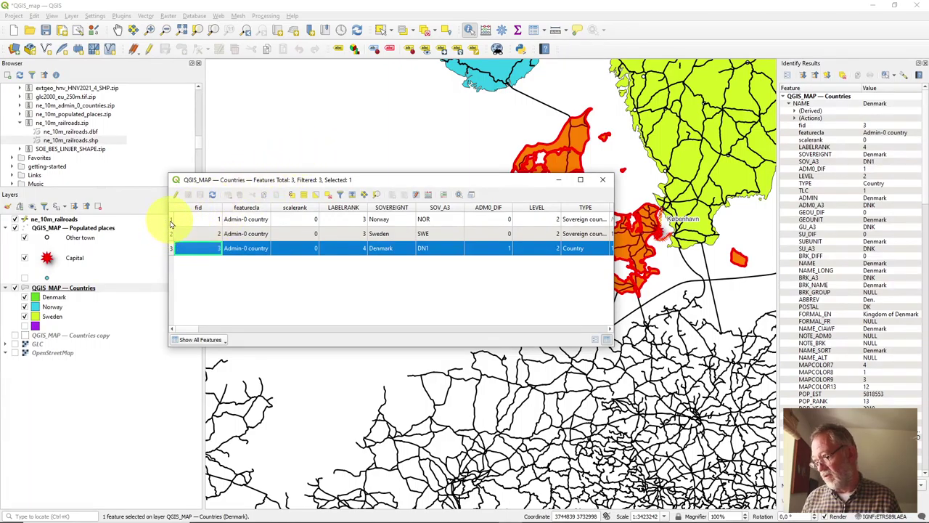
click(172, 220)
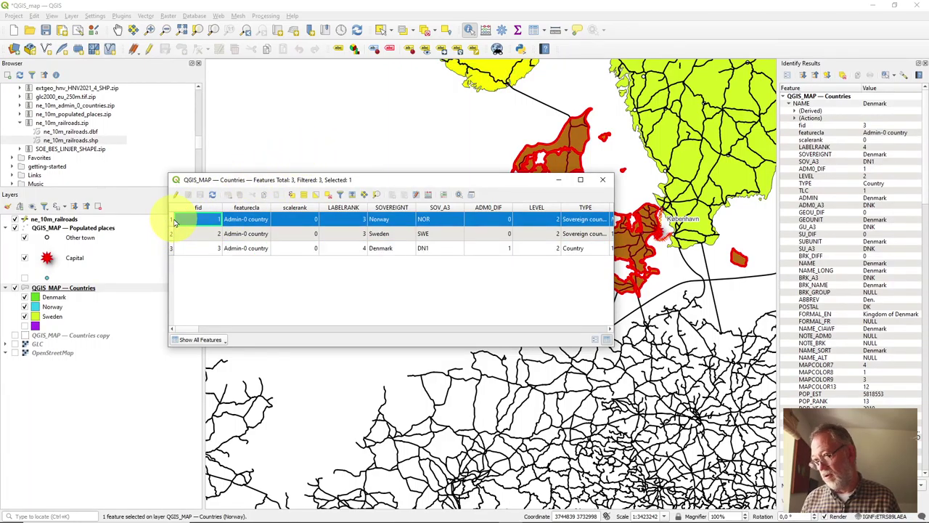
click(468, 35)
click(410, 102)
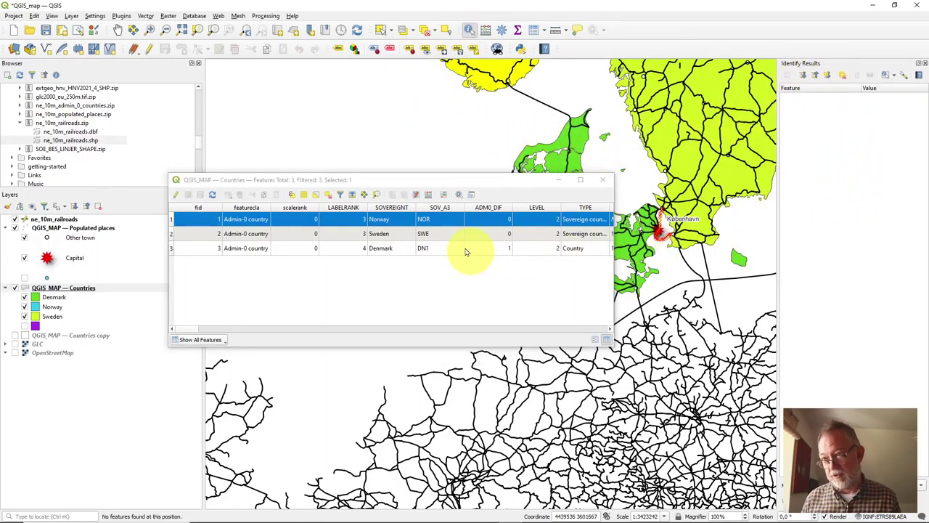
click(173, 248)
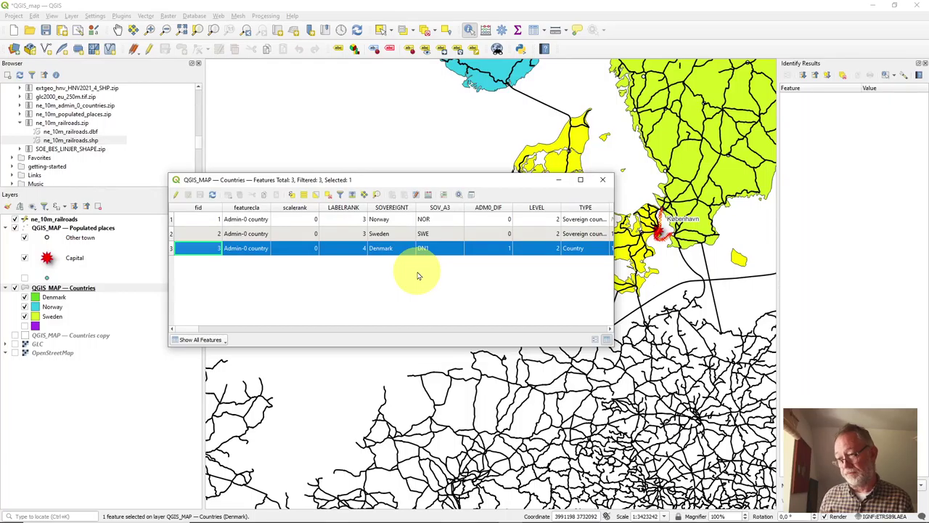
click(605, 180)
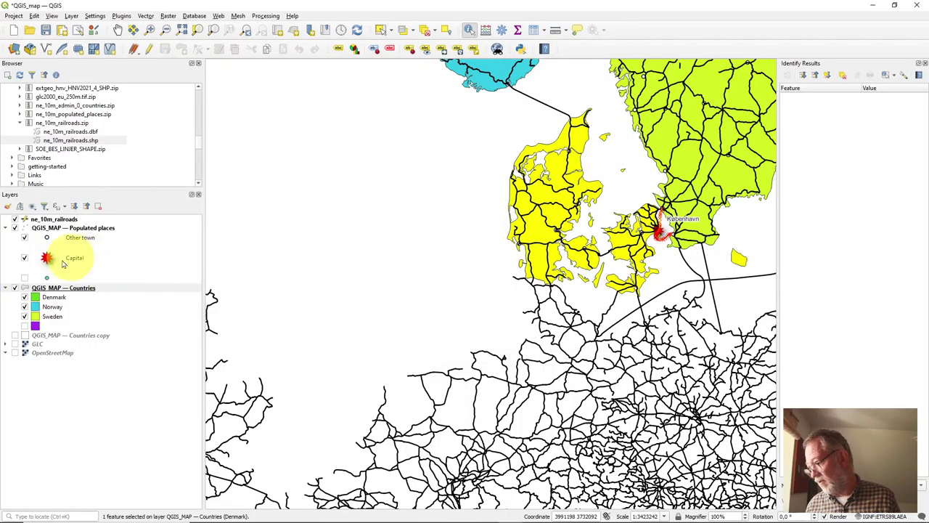
- Hide Countries and ne_10m_railroads, show GLC, and zoom into Zealand's coast until cells show
click(15, 287)
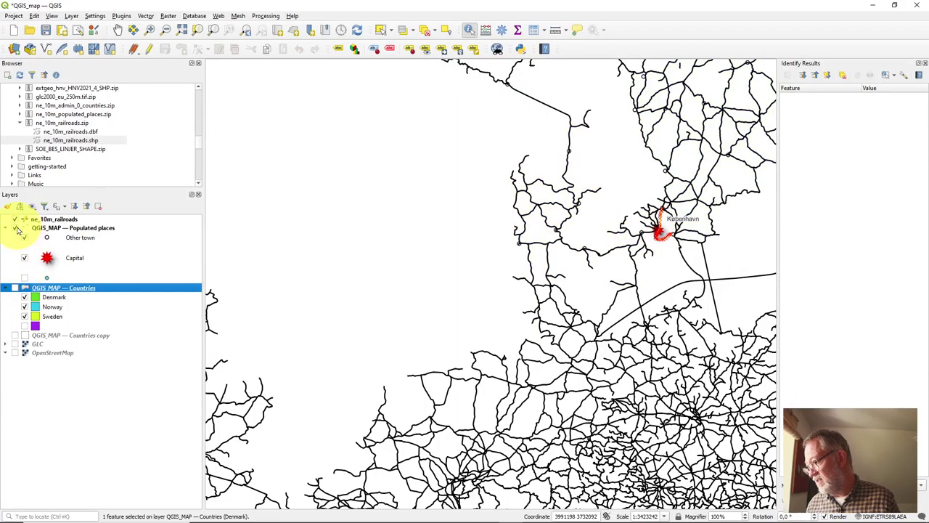
click(14, 218)
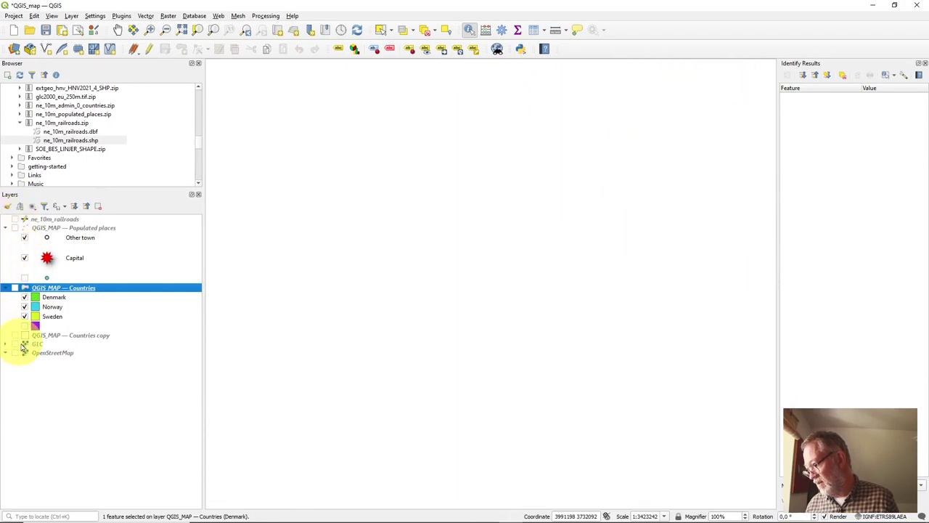
click(15, 344)
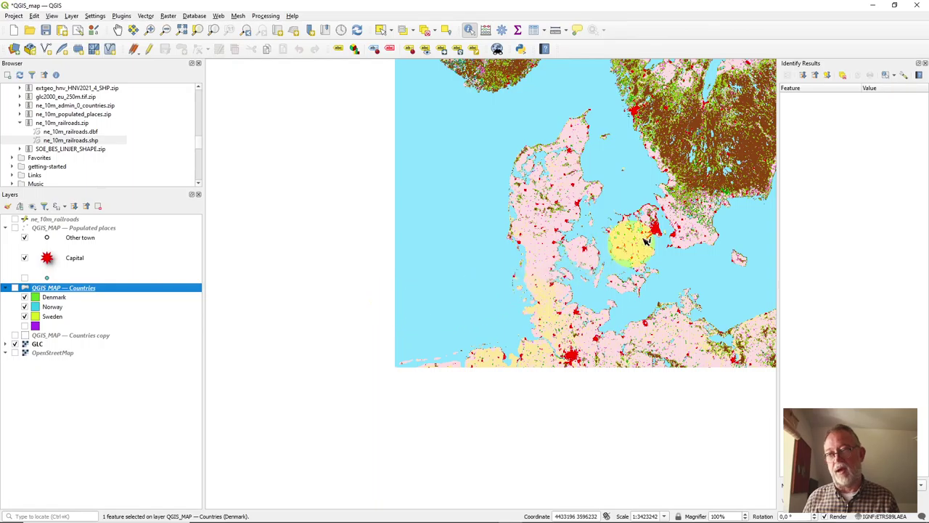
scroll(616, 242, up, 2)
scroll(597, 245, up, 2)
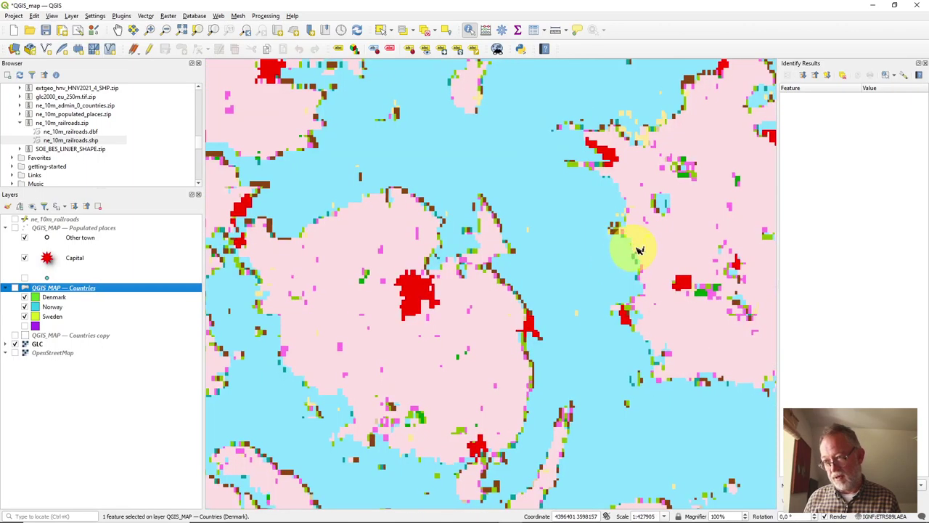
scroll(639, 245, up, 1)
scroll(628, 252, up, 1)
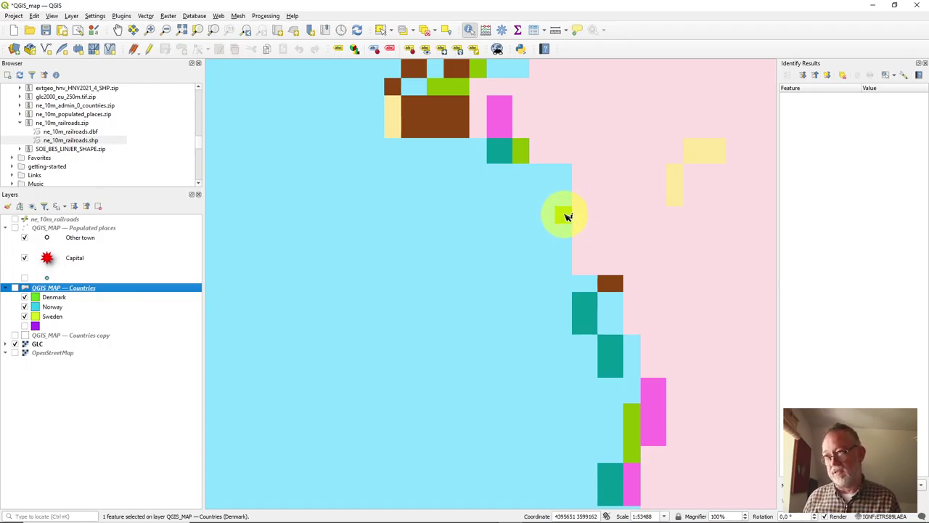
- Identify several coastal GLC cells to read their Band 1 values, ending on class 20
click(469, 32)
click(564, 218)
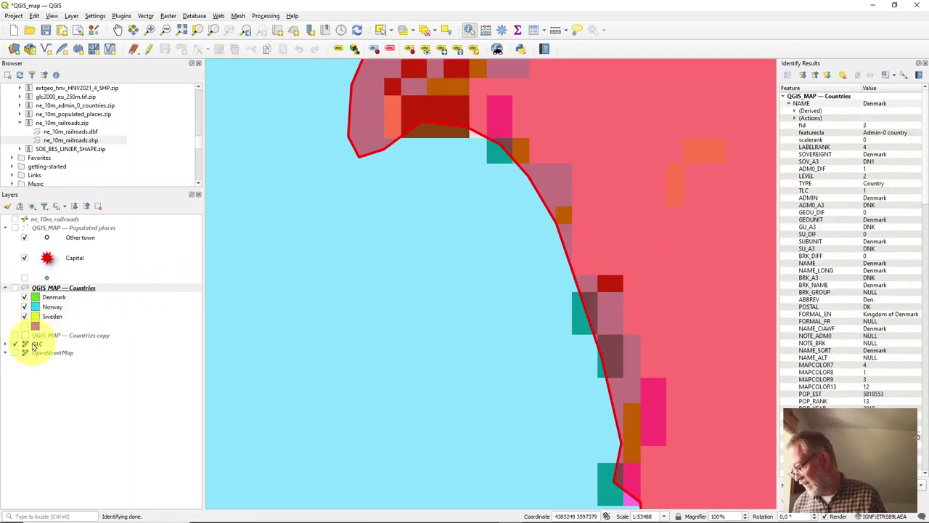
click(32, 344)
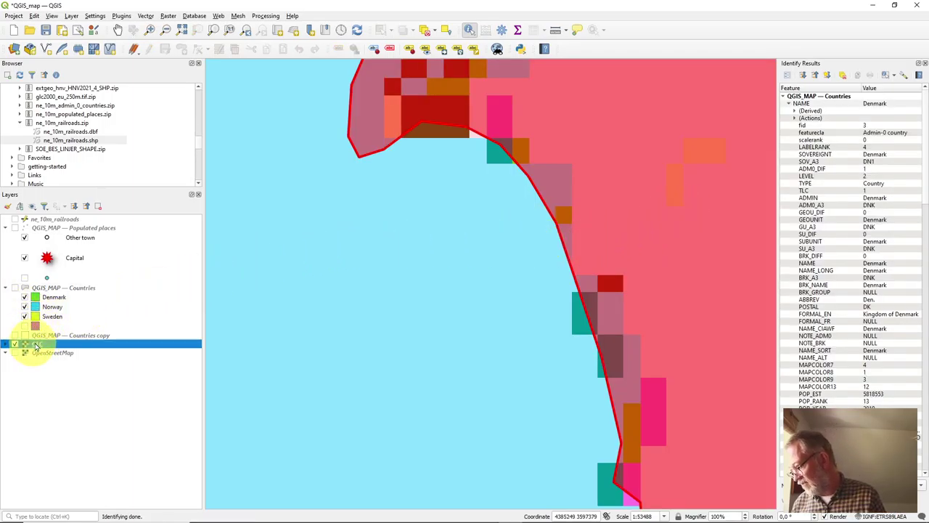
click(506, 252)
click(565, 217)
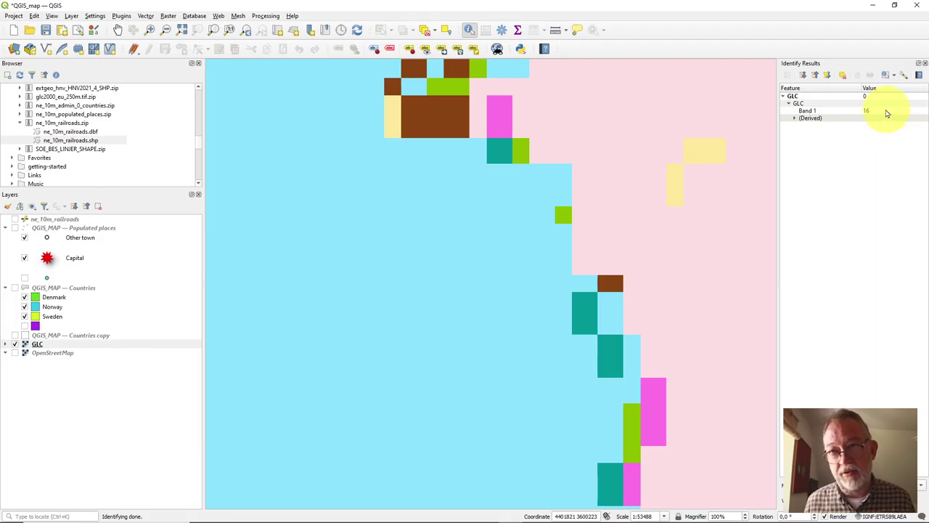
click(619, 254)
click(621, 173)
click(621, 248)
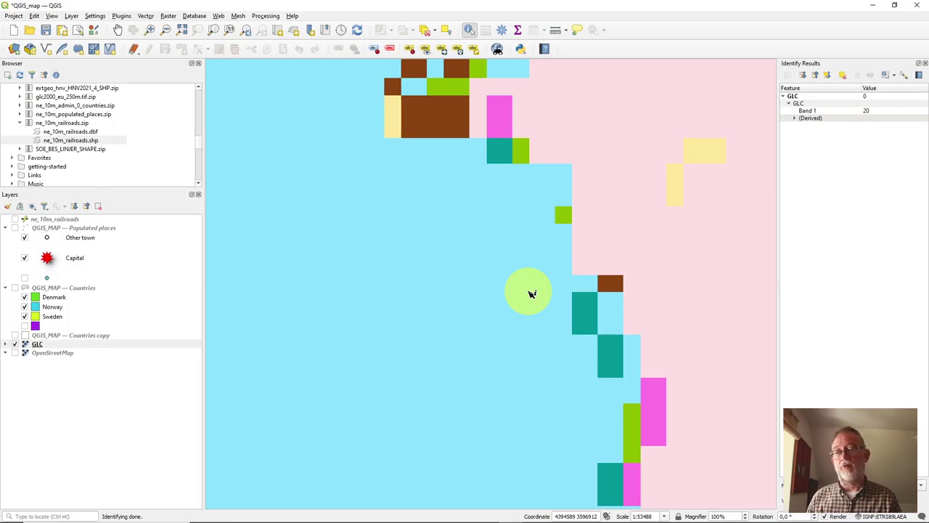
- Zoom to Norway's southwest coast and identify a GLC cell reporting class 4
scroll(532, 293, down, 3)
scroll(525, 305, down, 3)
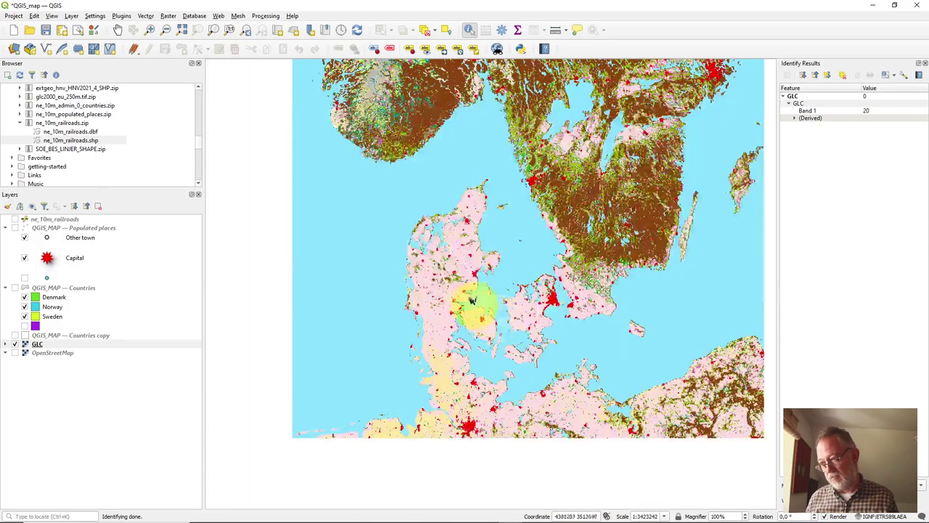
scroll(467, 292, down, 3)
scroll(402, 198, up, 5)
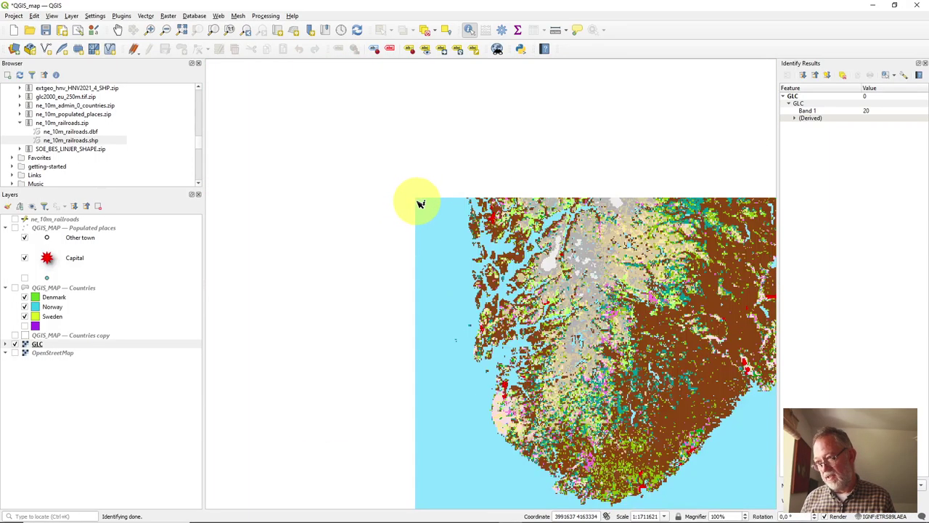
scroll(419, 203, up, 4)
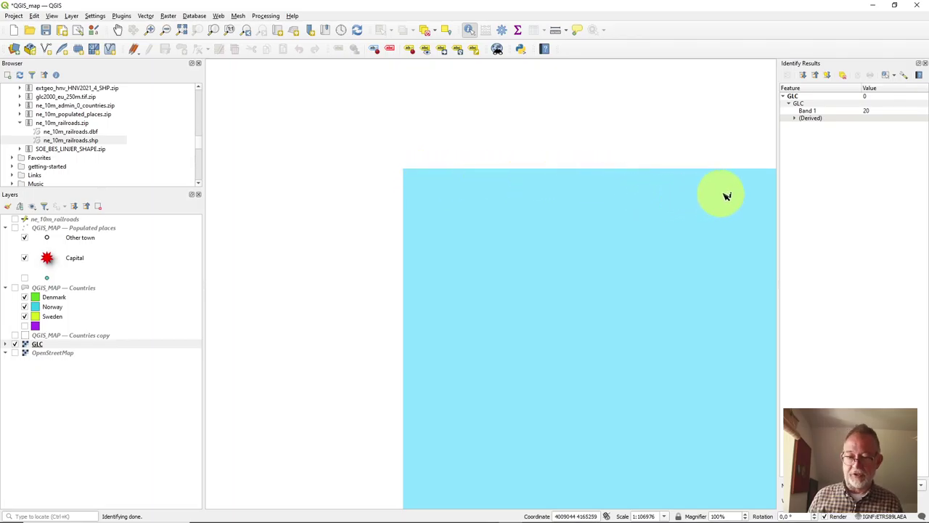
scroll(646, 185, down, 2)
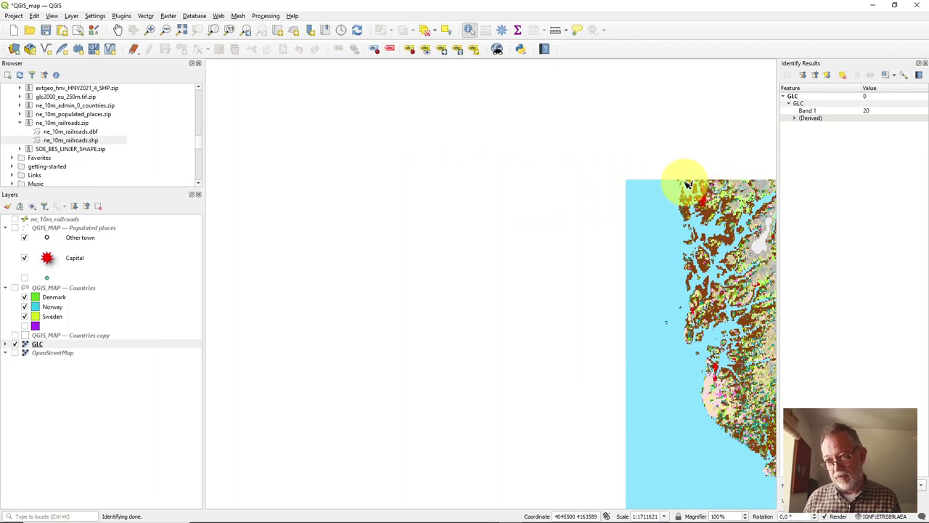
scroll(660, 183, up, 2)
click(636, 192)
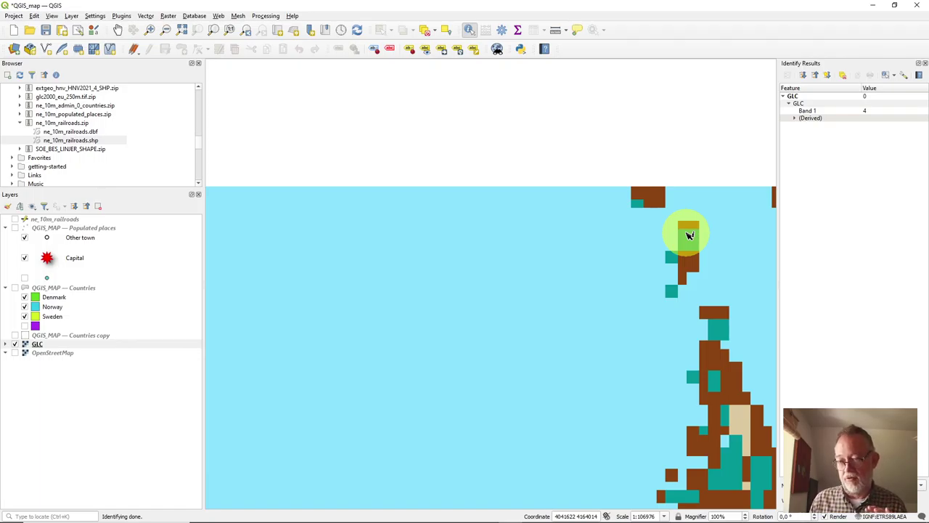
scroll(661, 265, down, 2)
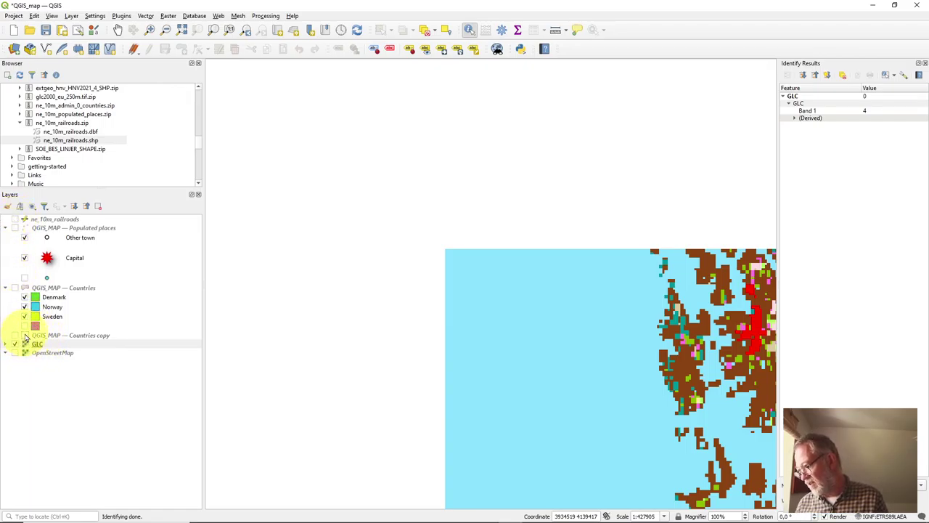
- Show the Countries layer again over the GLC raster and bring up its layer options
click(15, 288)
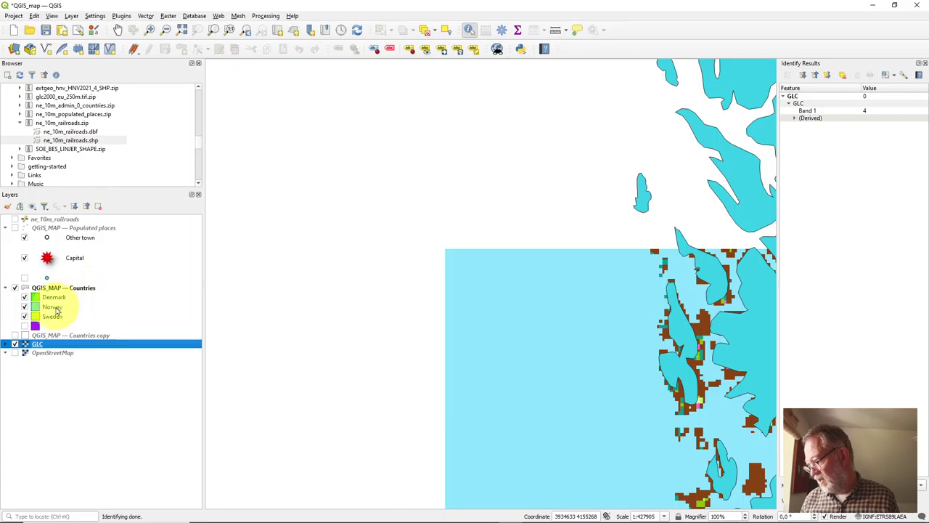
right_click(76, 290)
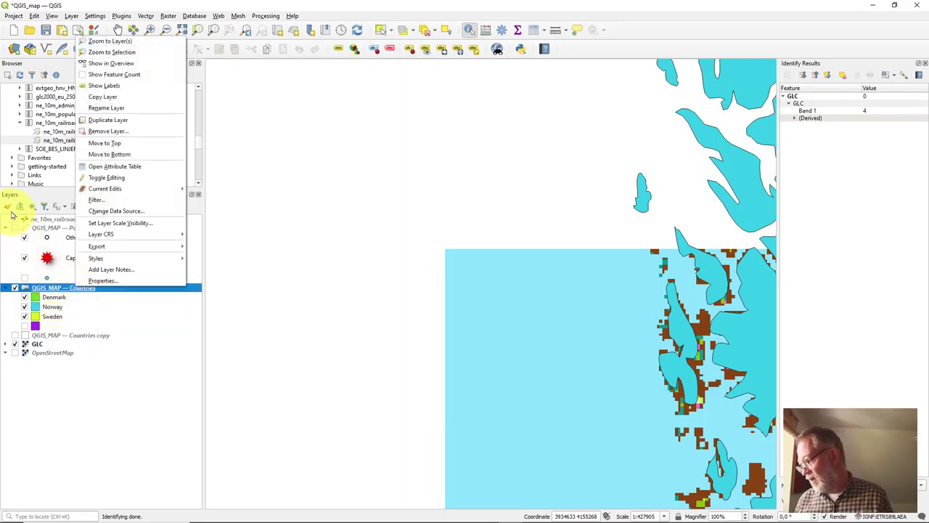
- Replace Norway's flat cyan fill in the Countries style with the 'gradient plasma' symbol
click(8, 209)
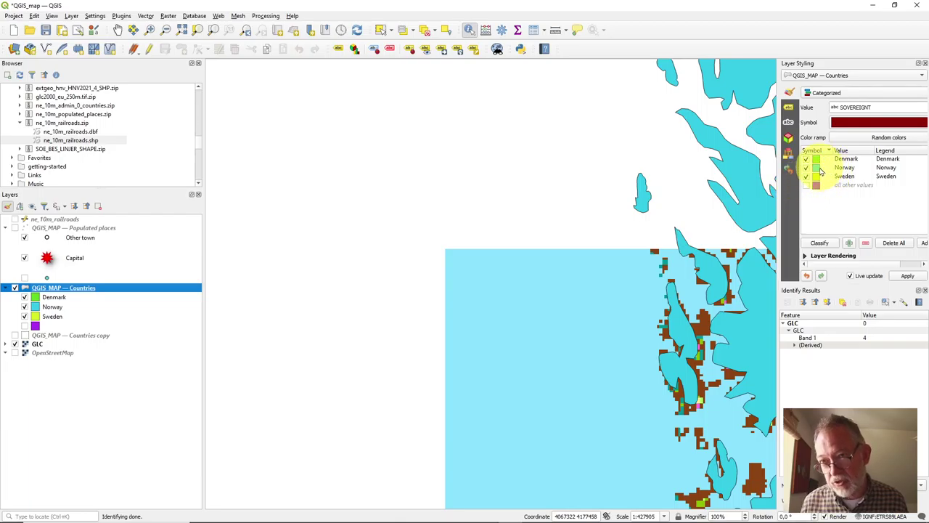
click(818, 170)
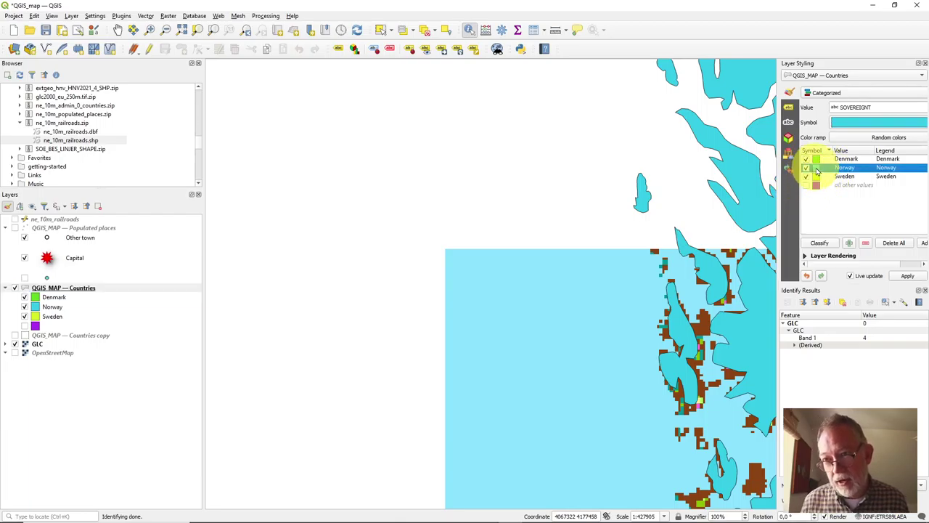
click(817, 171)
double_click(817, 170)
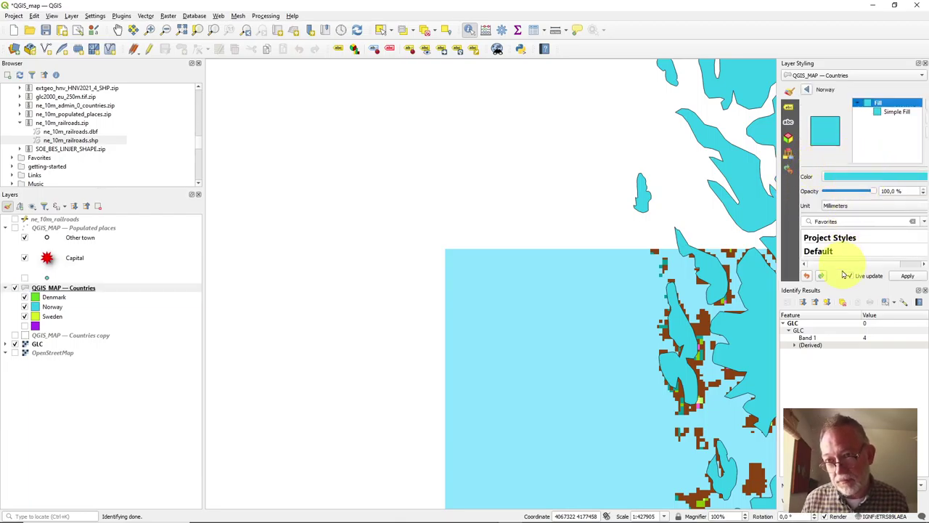
click(855, 221)
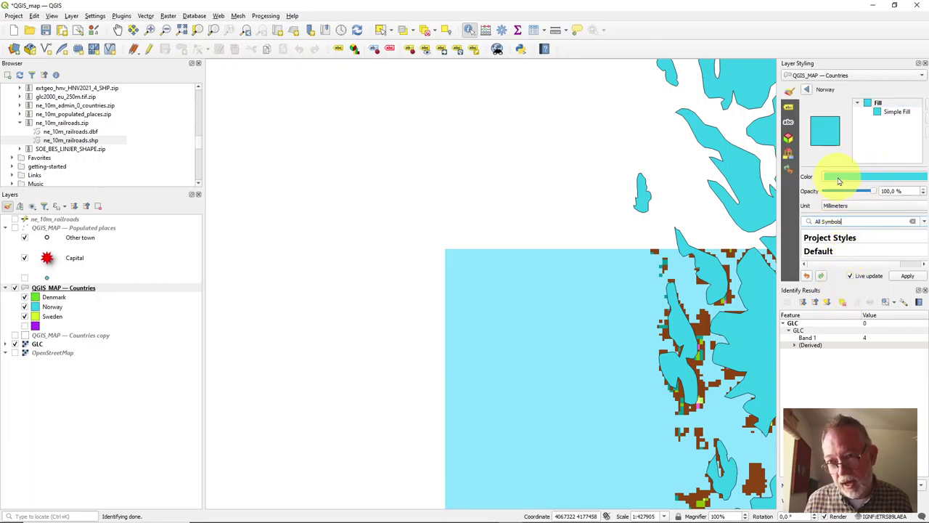
click(855, 232)
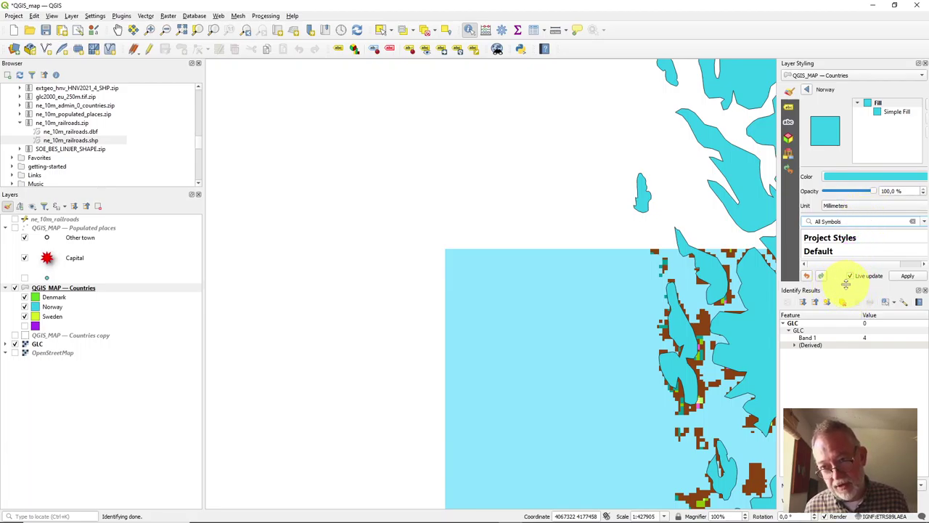
drag(846, 285, 842, 399)
click(838, 290)
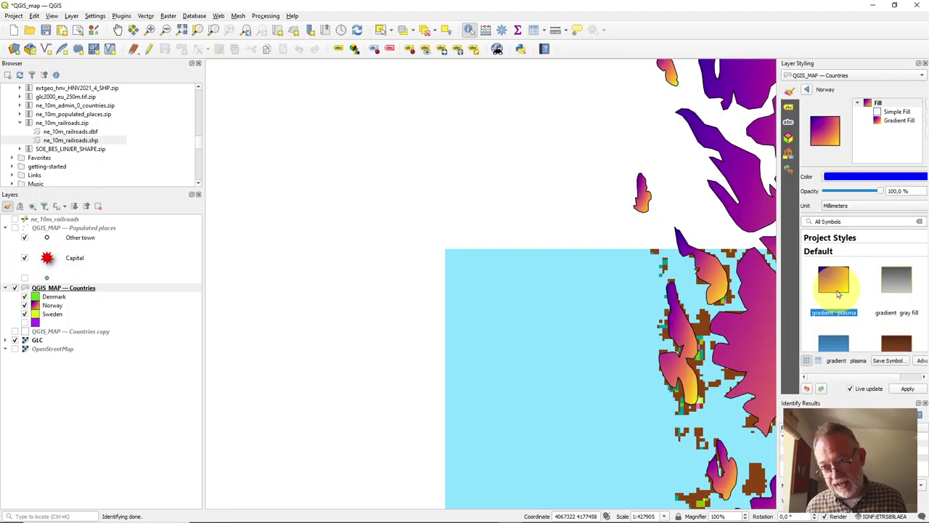